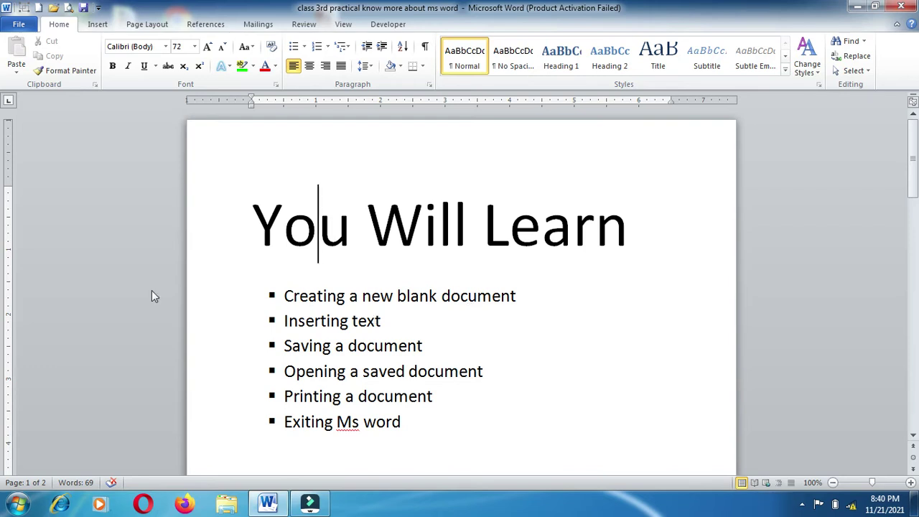
Create a new Blank document from File > New.
click(22, 27)
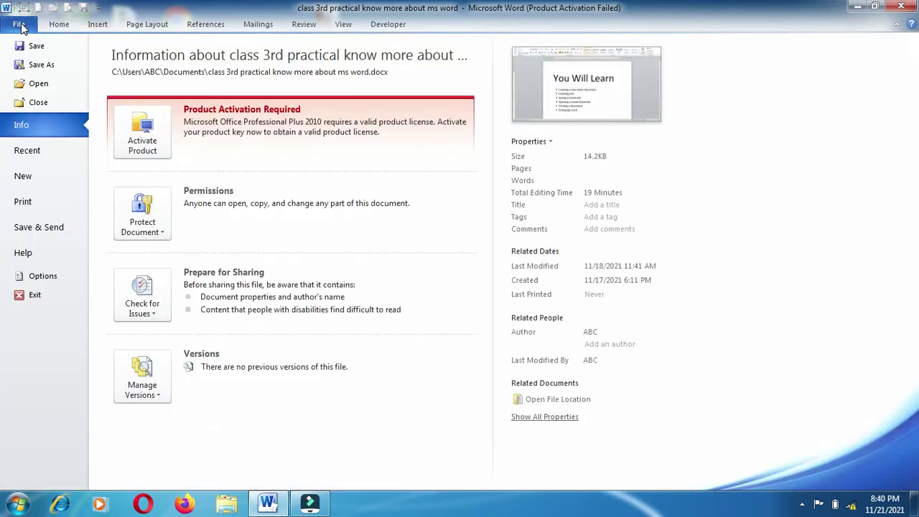
click(30, 183)
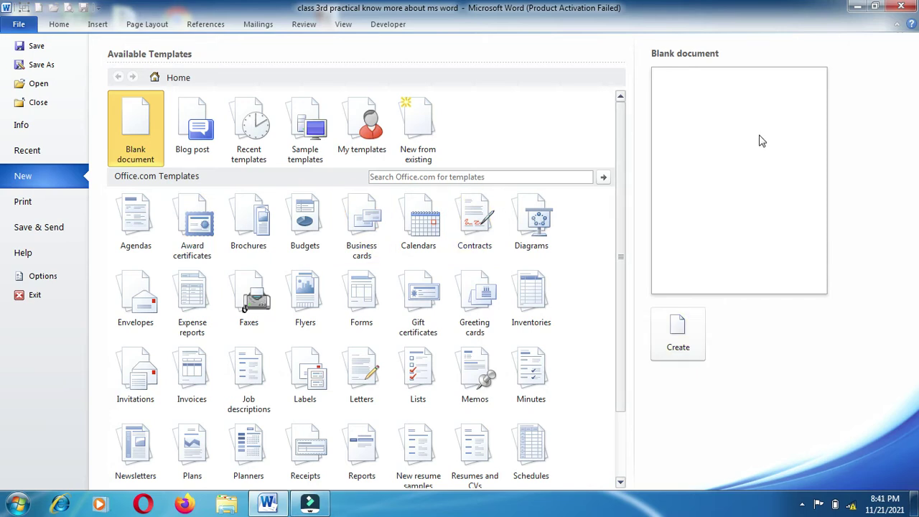
click(683, 329)
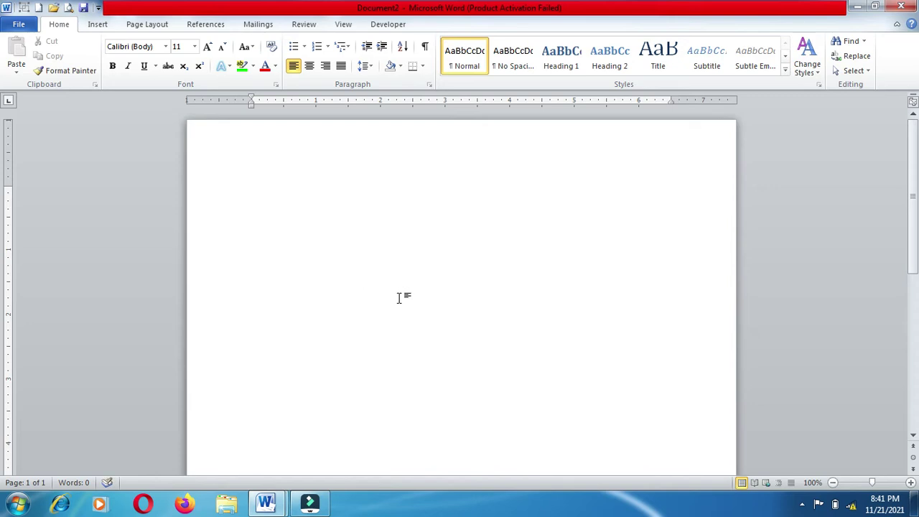
Type 'Hello My dear kids' and grow the line's Calibri font to 36 pt.
text(Hello)
text( My dea)
text(r kids)
double_click(253, 191)
drag(320, 206, 321, 209)
click(206, 47)
click(207, 46)
click(207, 47)
click(207, 47)
click(207, 47)
click(207, 47)
click(207, 47)
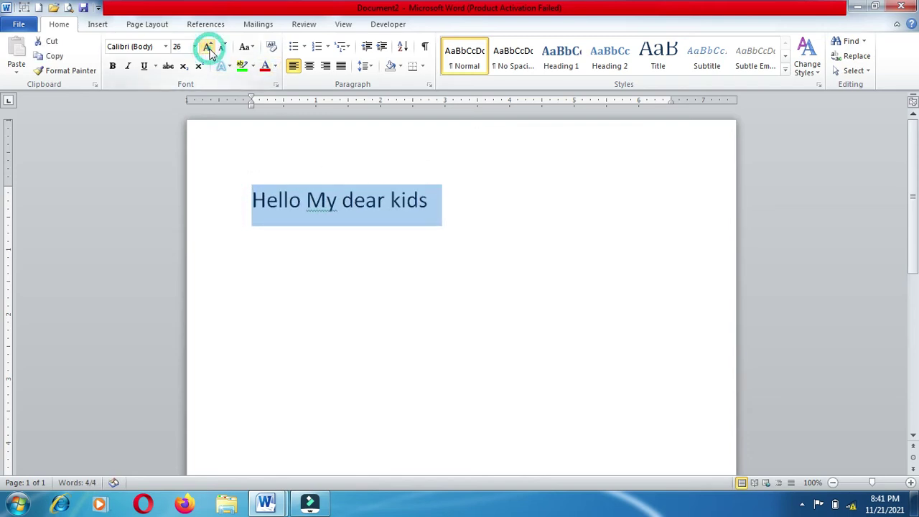
click(207, 47)
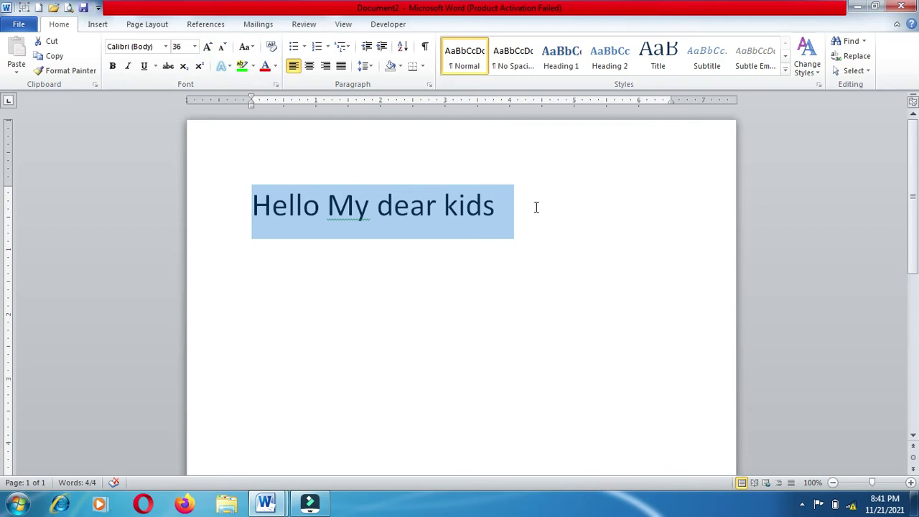
click(510, 216)
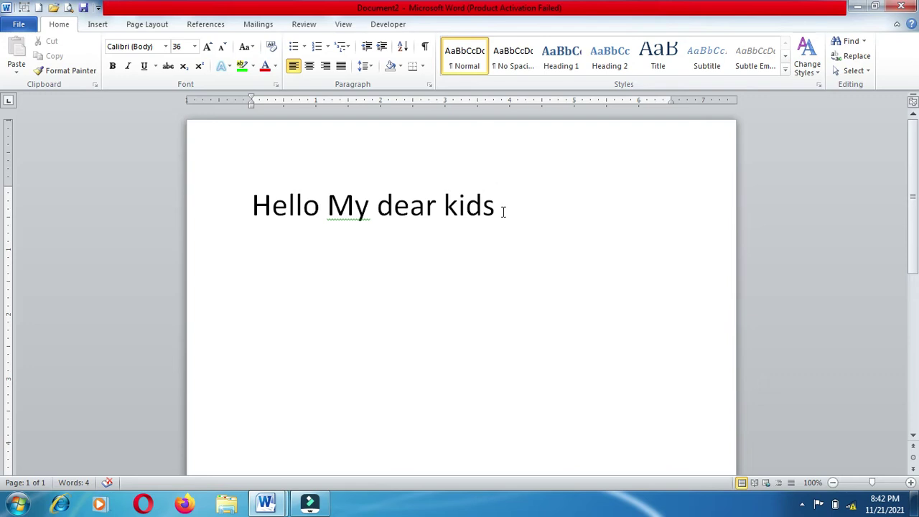
Add a new line below the greeting reading 'Class 3rd'.
key(Return)
text(class 3rd)
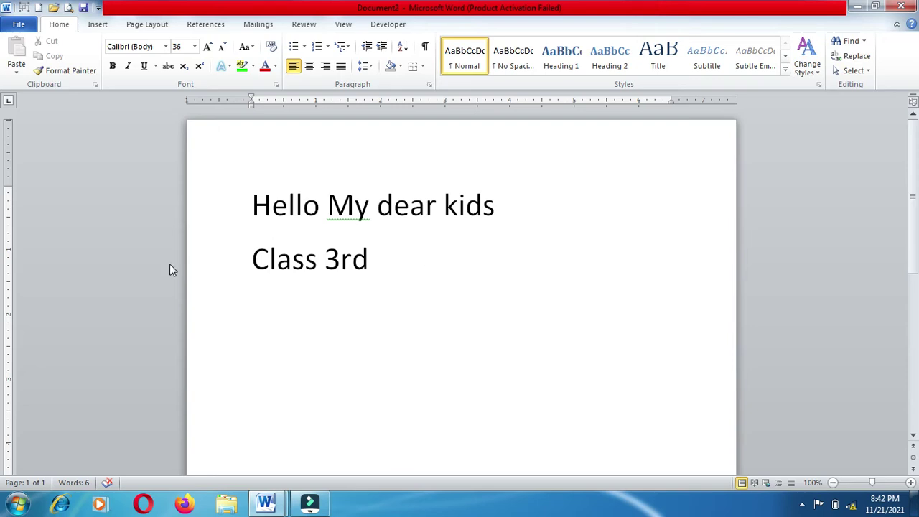
Save the document to the Documents library under the file name 'class 3rd'.
click(22, 25)
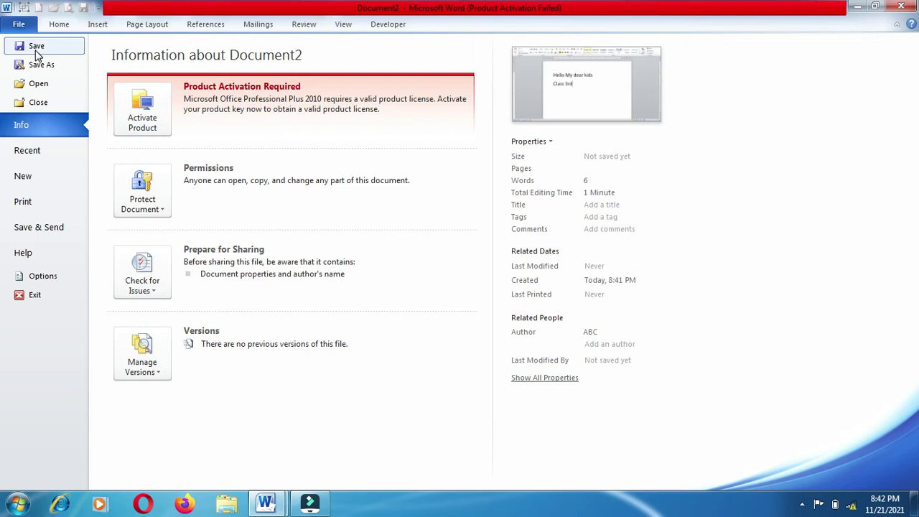
click(36, 51)
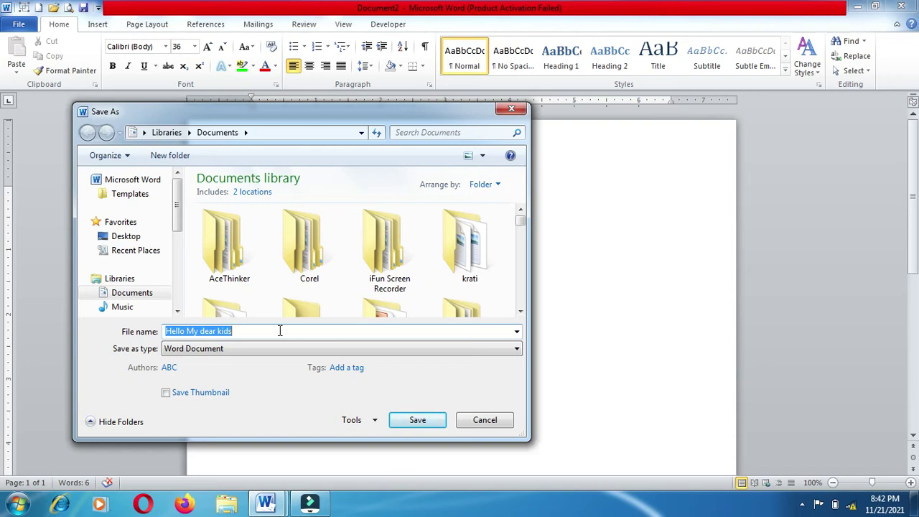
text(class )
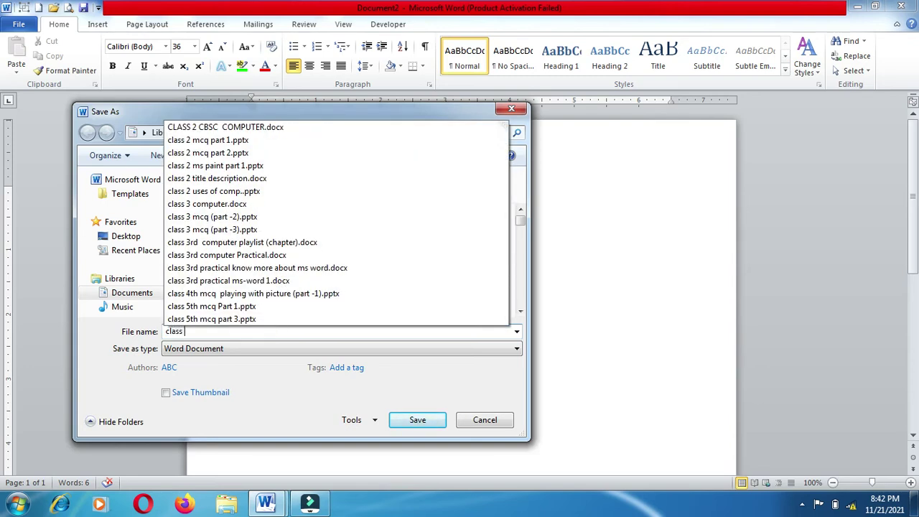
text(3rd)
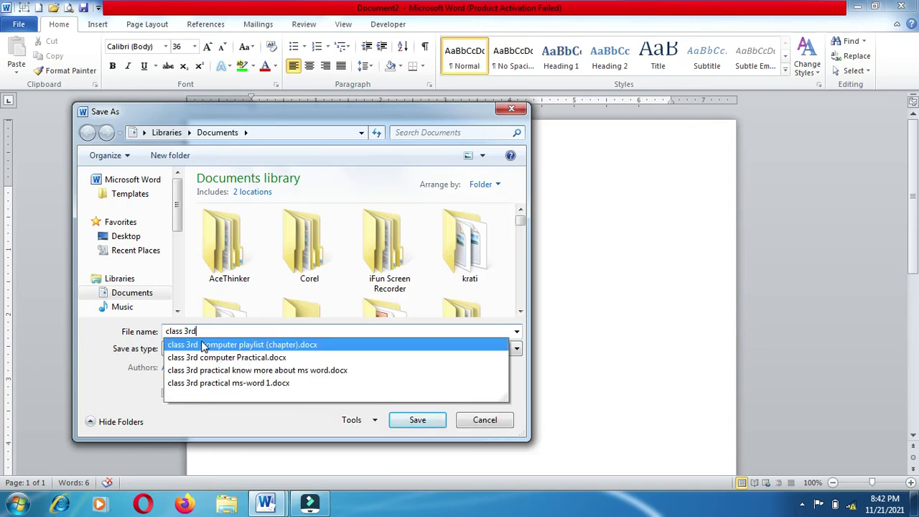
click(420, 423)
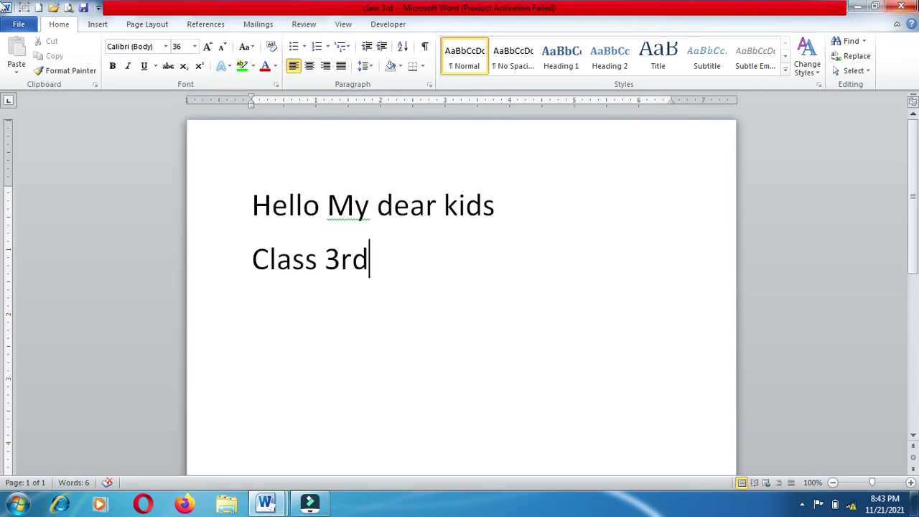
Close 'class 3rd', then reopen class 3rd.docx from the Documents library.
click(902, 6)
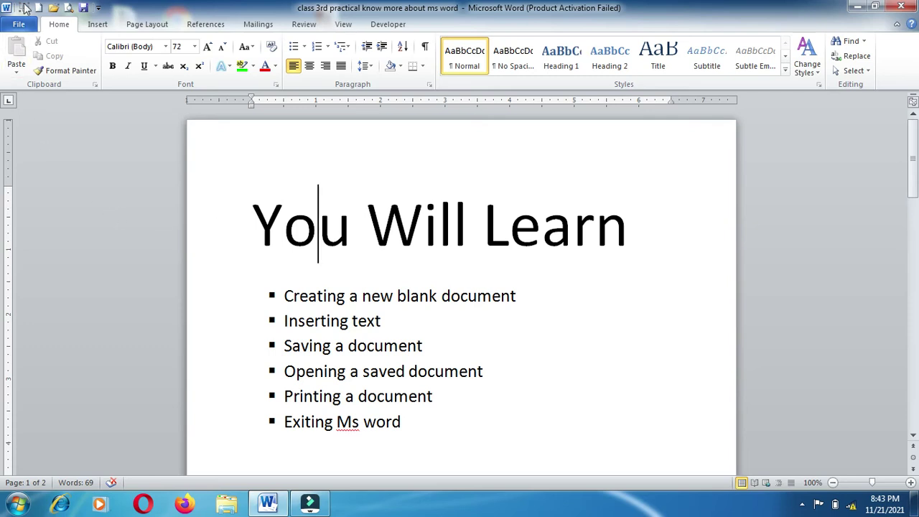
click(19, 24)
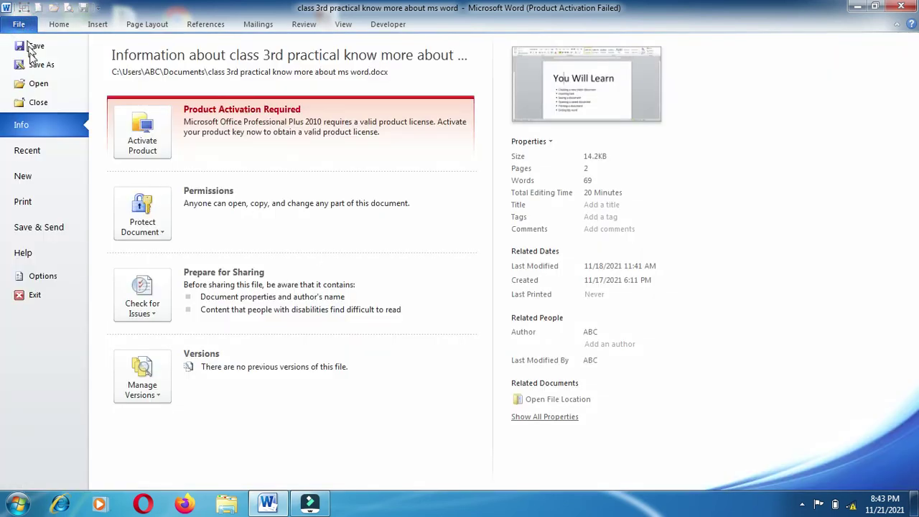
click(39, 84)
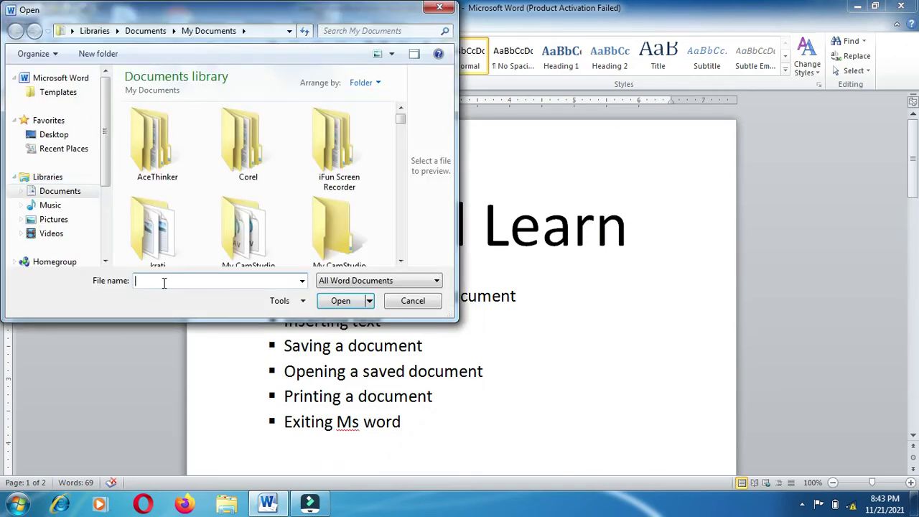
text(c)
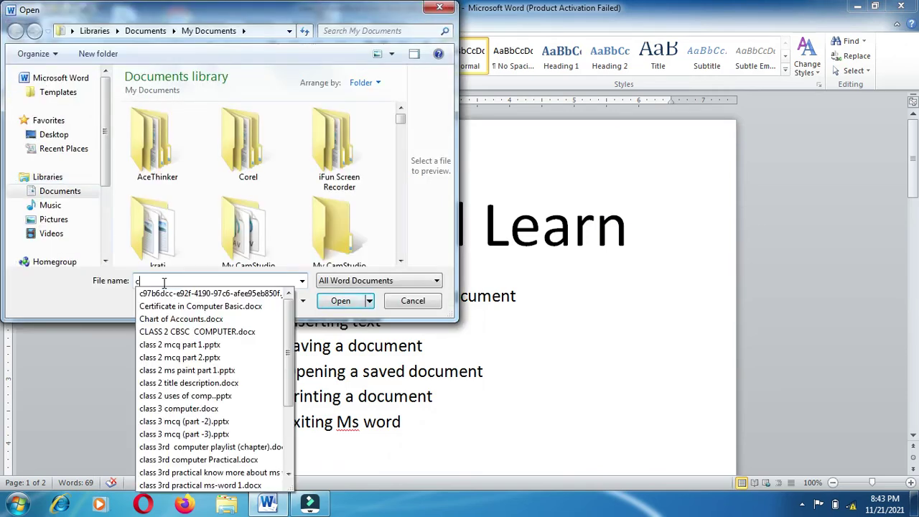
text(lass )
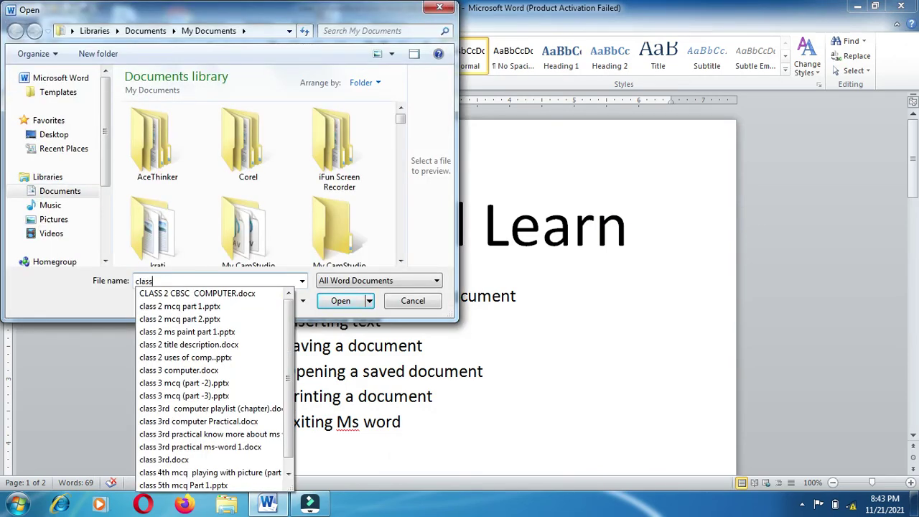
text(3)
text(rd)
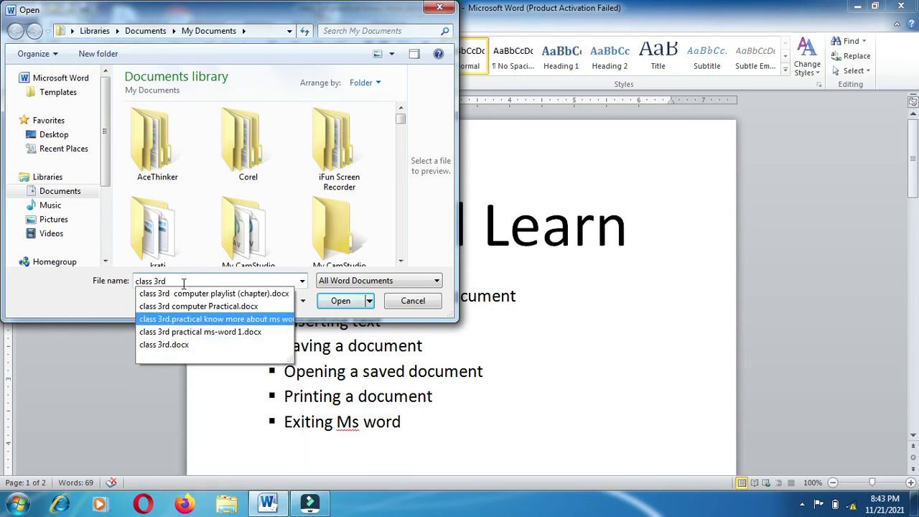
click(188, 347)
click(339, 301)
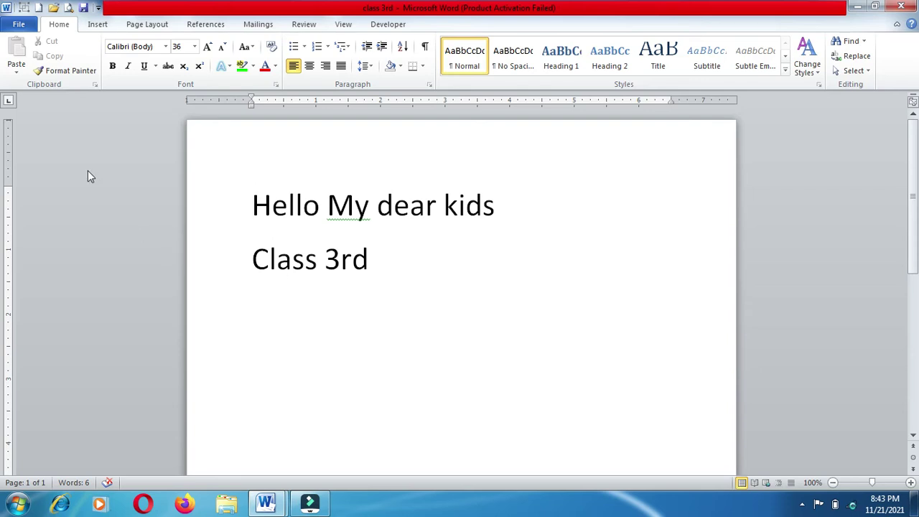
Open the Print page, keep Send To OneNote 2010 as printer, and set 2 copies.
click(17, 28)
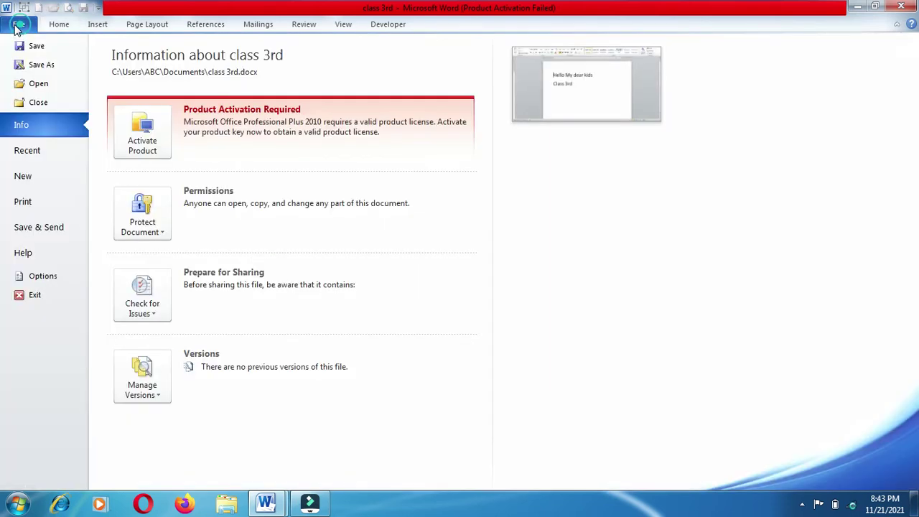
click(29, 200)
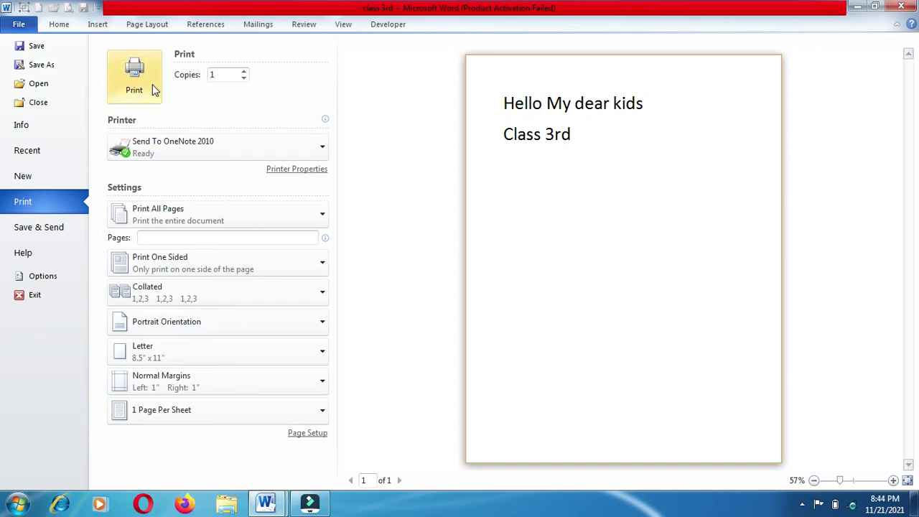
click(319, 148)
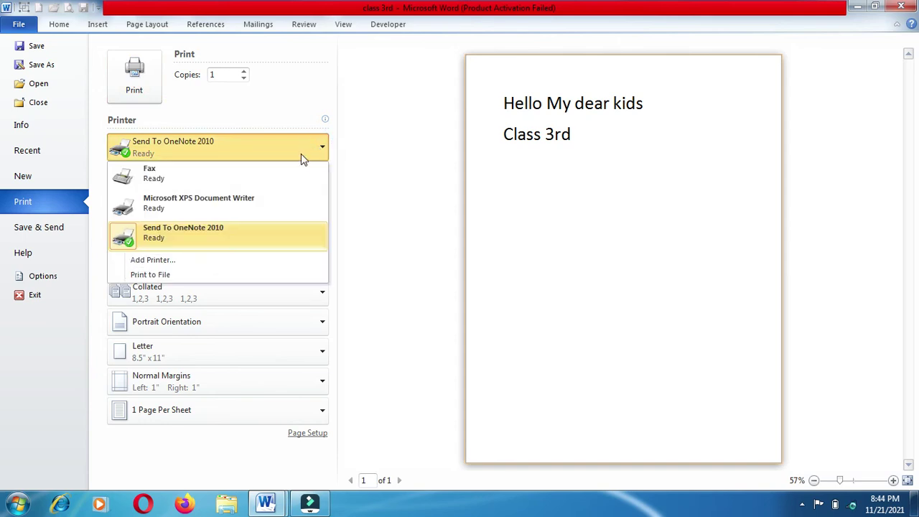
click(261, 234)
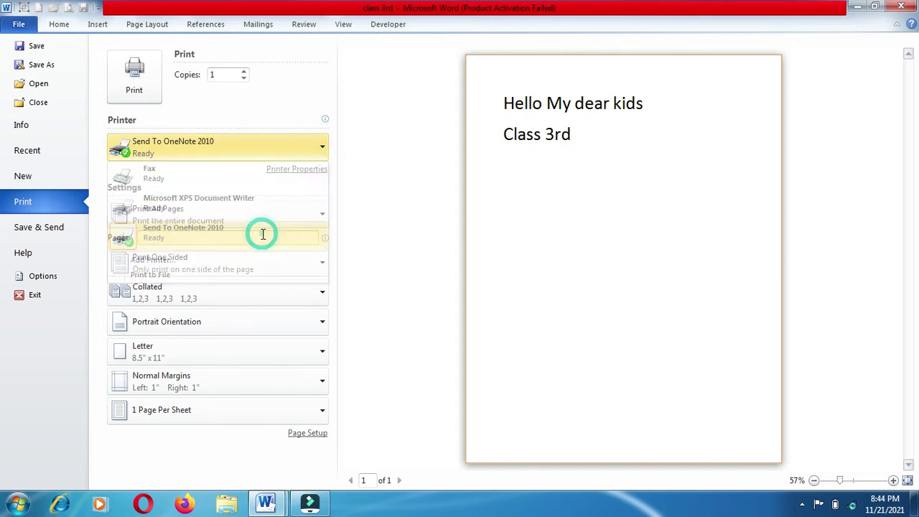
click(245, 72)
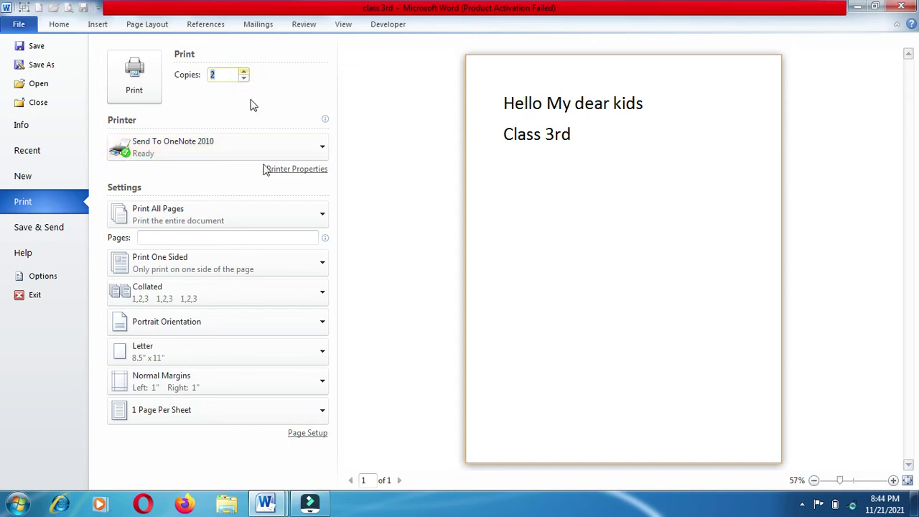
Change the page range from Print All Pages to Print Current Page.
click(325, 218)
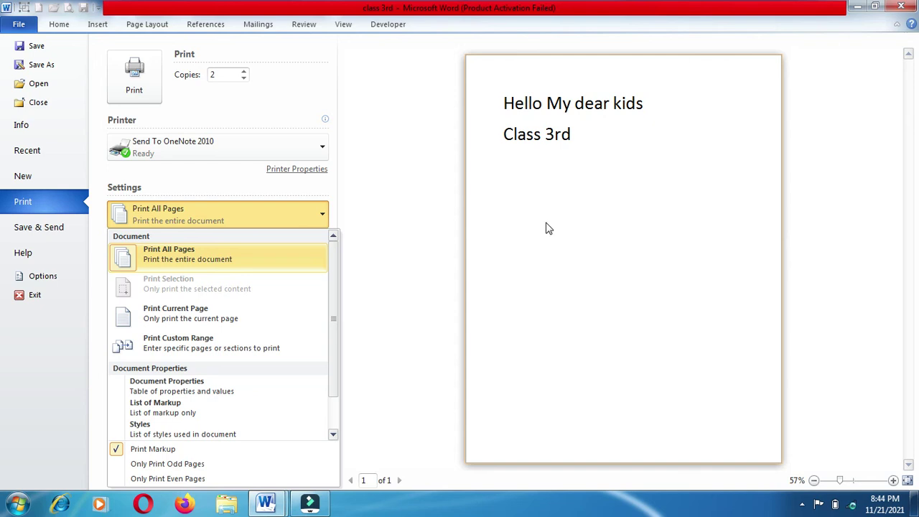
click(255, 314)
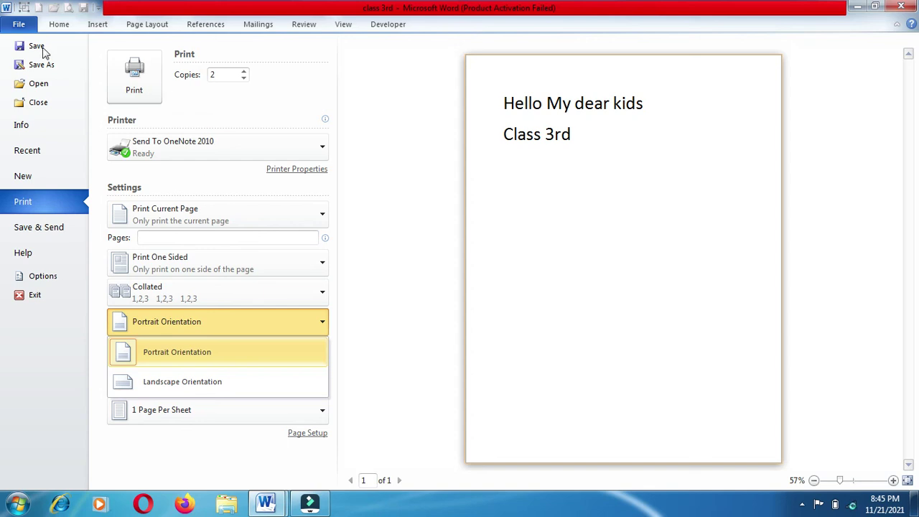
Leave the Print page and return to the File menu to exit Word.
click(16, 26)
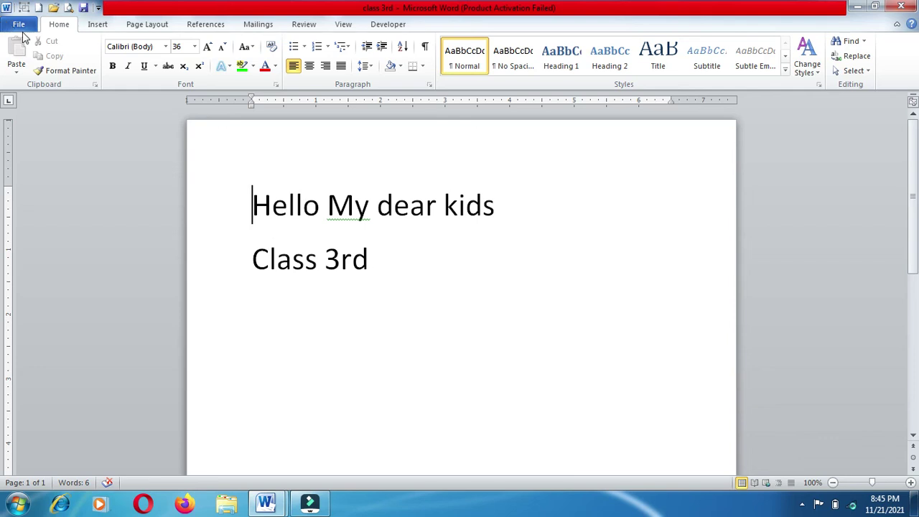
click(22, 27)
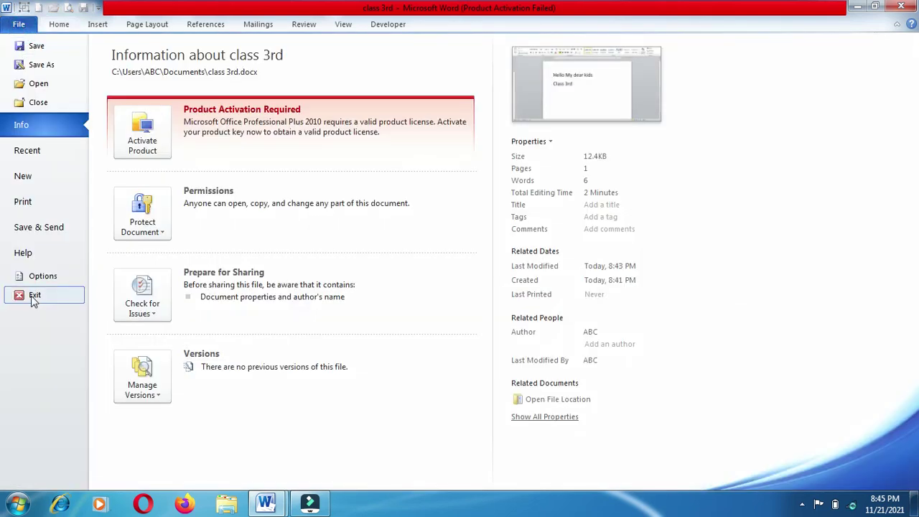